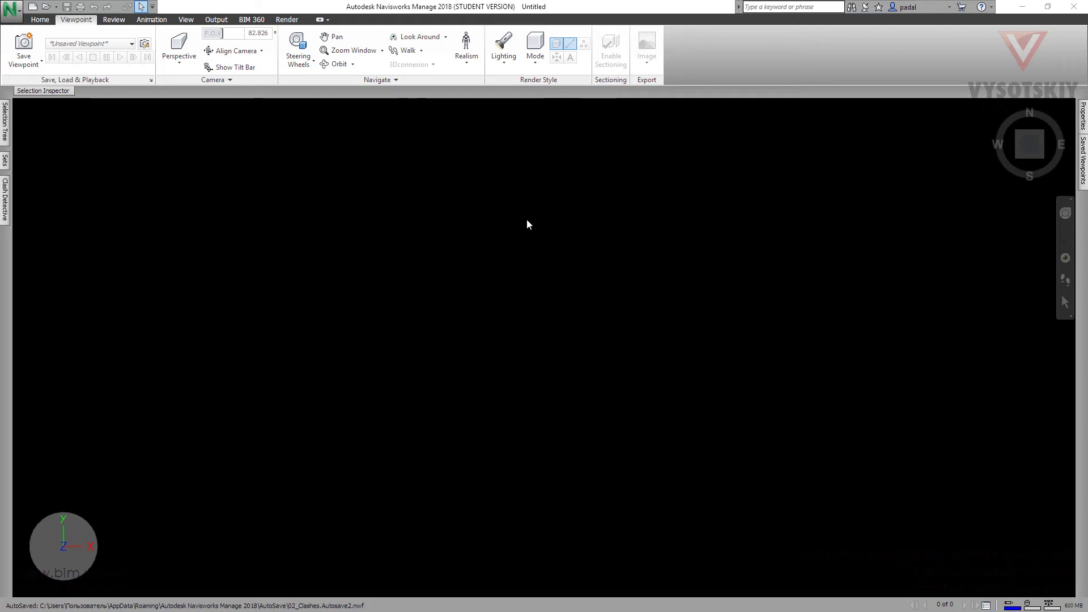
# Step: Open the 02_Clashes.rvt model in the empty scene
pyautogui.click(46, 7)
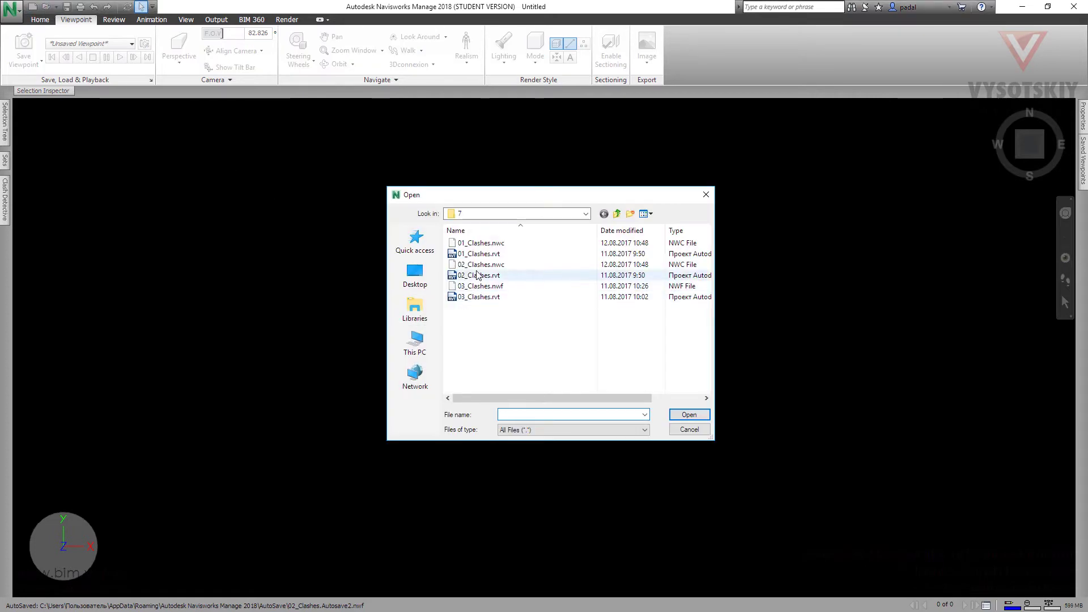
pyautogui.click(466, 277)
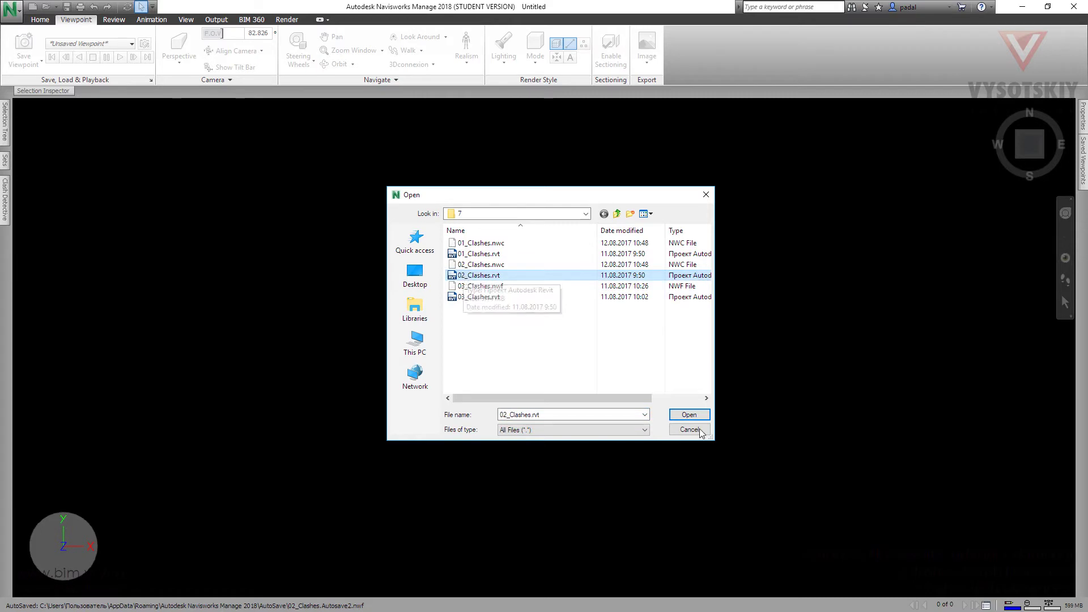
pyautogui.click(688, 415)
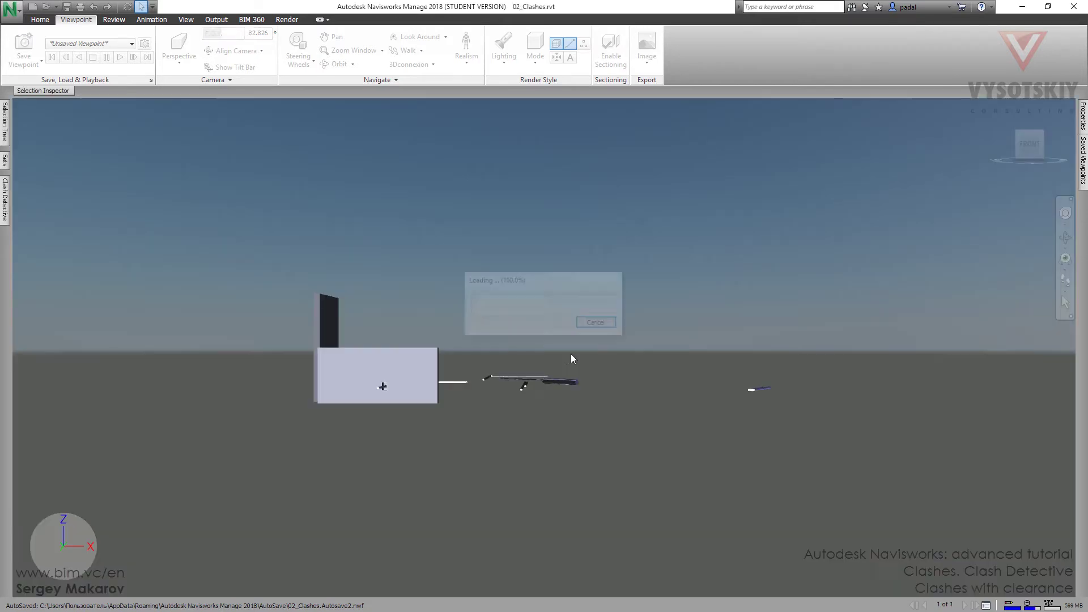
# Step: Orbit to the wall crossing and select both the cable tray and the pipe under it
pyautogui.moveTo(543, 347)
pyautogui.keyDown('shift'); pyautogui.mouseDown(button='middle')
pyautogui.moveTo(413, 366)
pyautogui.moveTo(522, 368)
pyautogui.moveTo(549, 259)
pyautogui.mouseUp(button='middle'); pyautogui.keyUp('shift')
pyautogui.scroll(3, 548, 259)
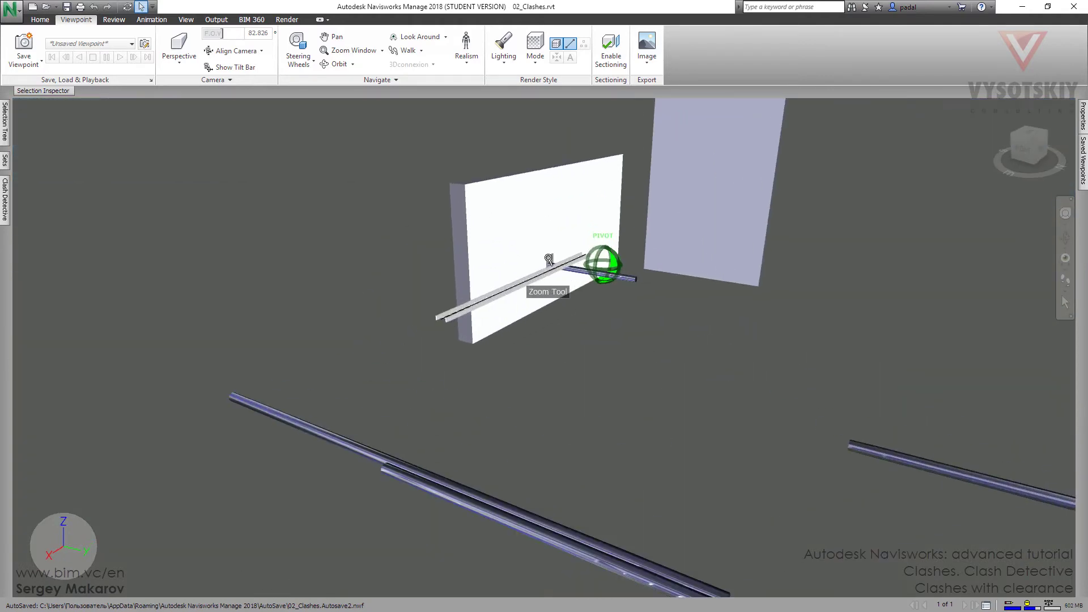
pyautogui.scroll(2, 549, 260)
pyautogui.scroll(2, 553, 304)
pyautogui.scroll(2, 554, 305)
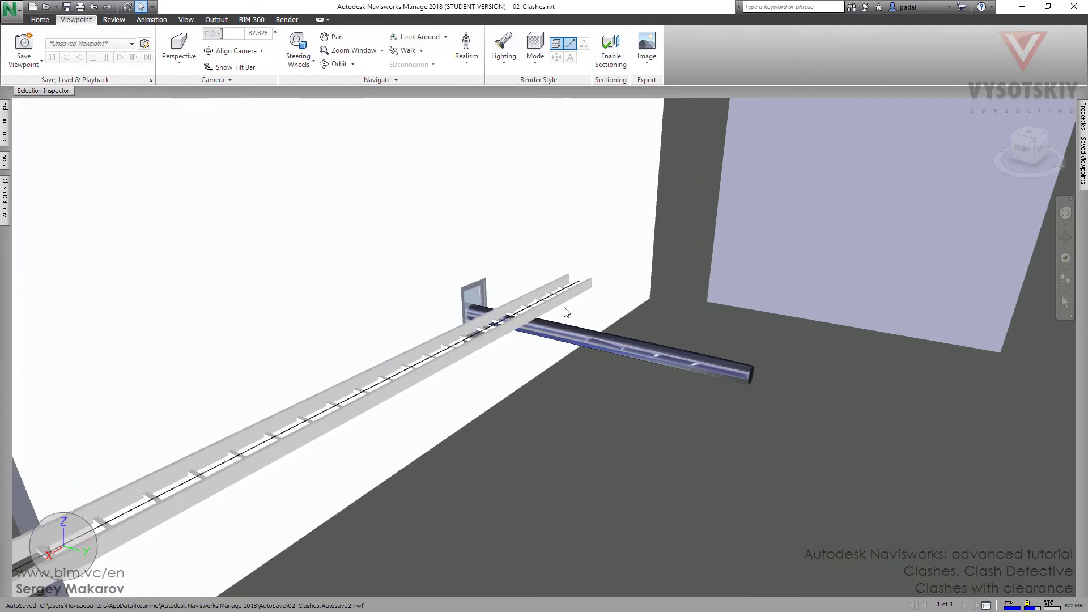
pyautogui.click(563, 312)
pyautogui.scroll(1, 552, 311)
pyautogui.click(529, 315)
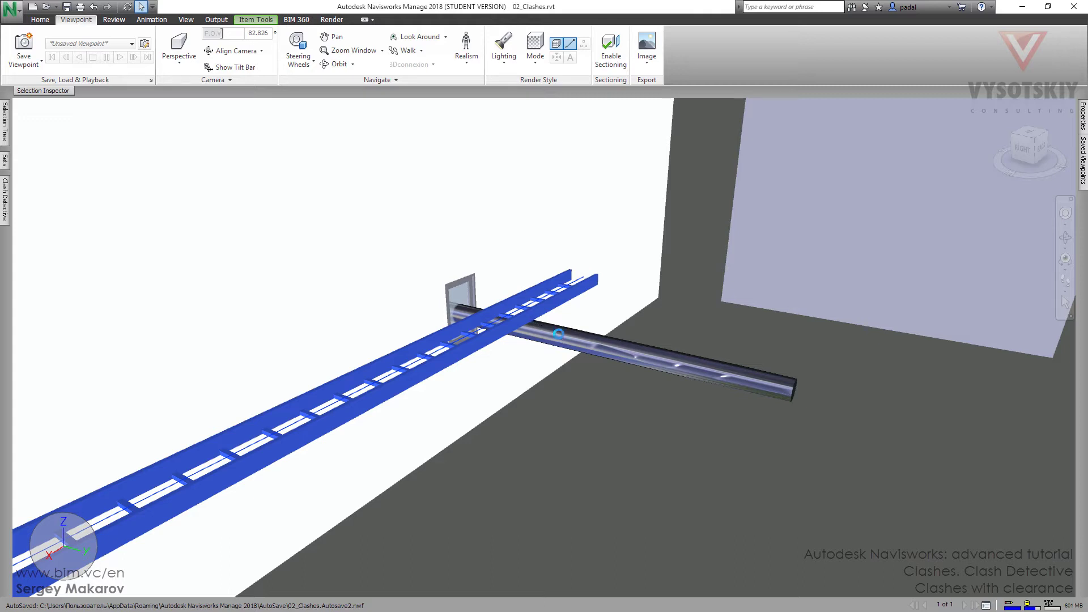
pyautogui.click(559, 334)
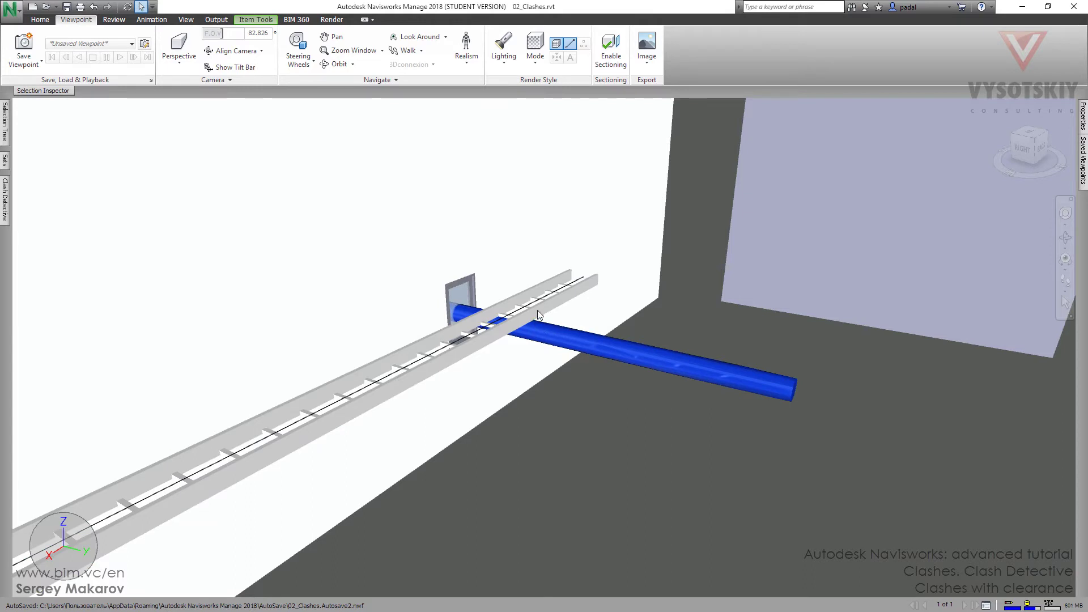
pyautogui.scroll(2, 560, 311)
pyautogui.scroll(1, 560, 312)
pyautogui.scroll(2, 560, 311)
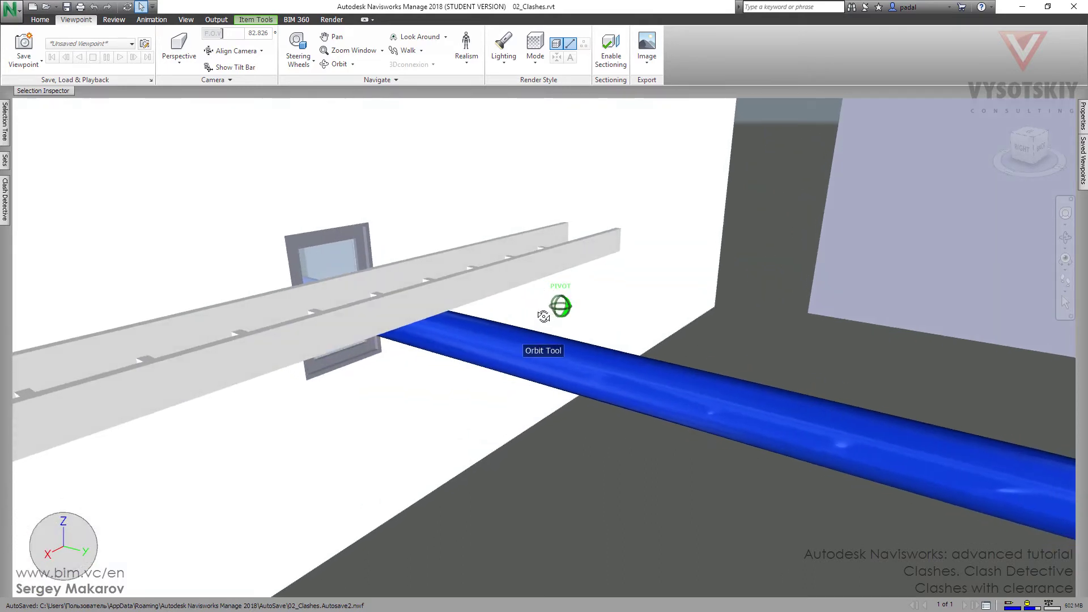
pyautogui.click(449, 291)
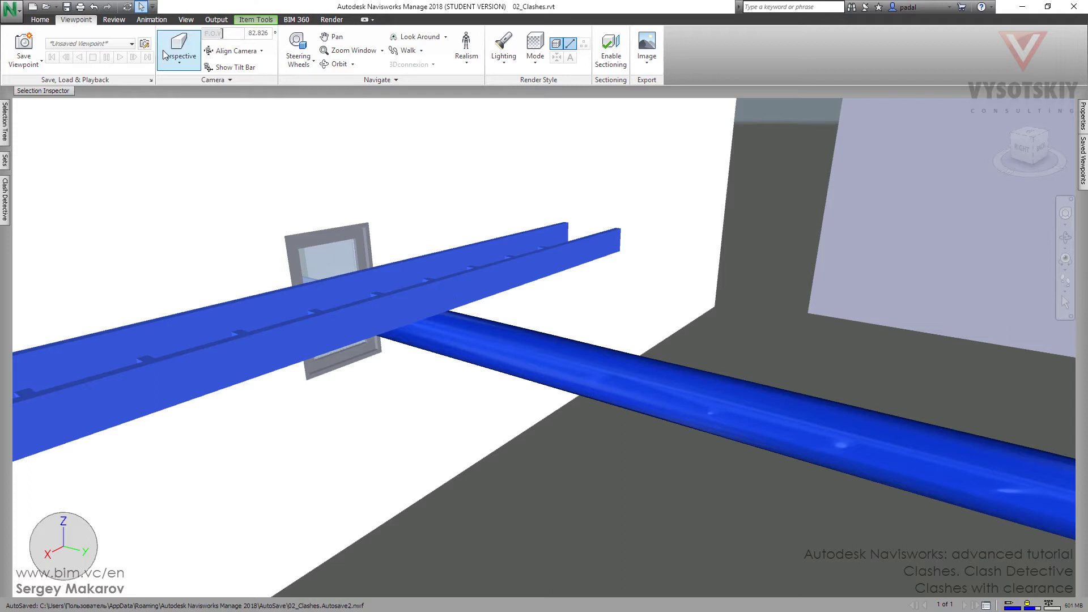
# Step: Measure the 0.116 m shortest tray-to-pipe distance, then deselect and clear the measurement
pyautogui.click(114, 20)
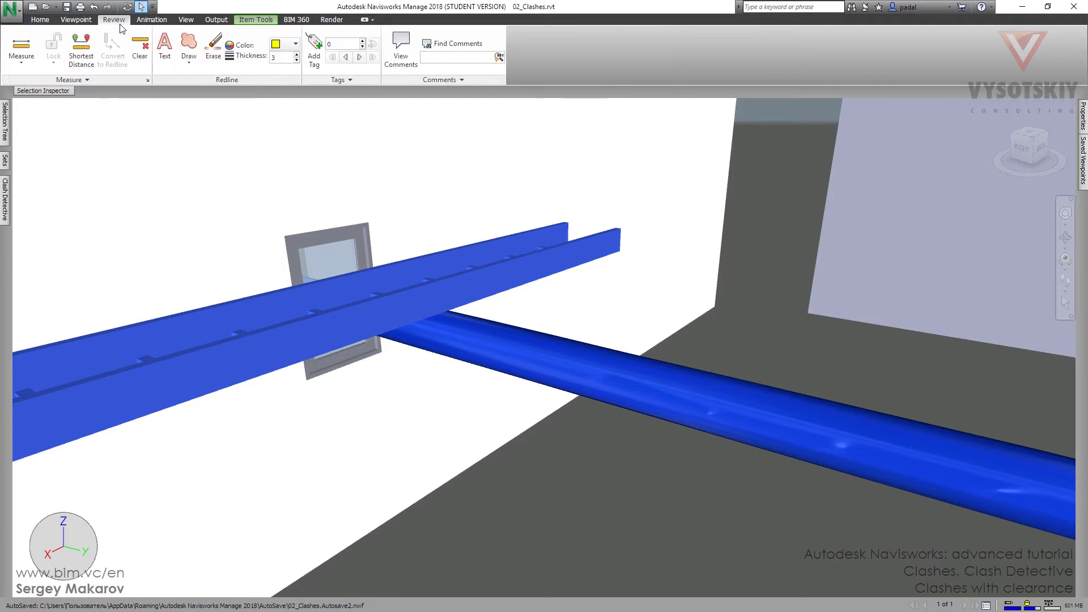
pyautogui.click(93, 55)
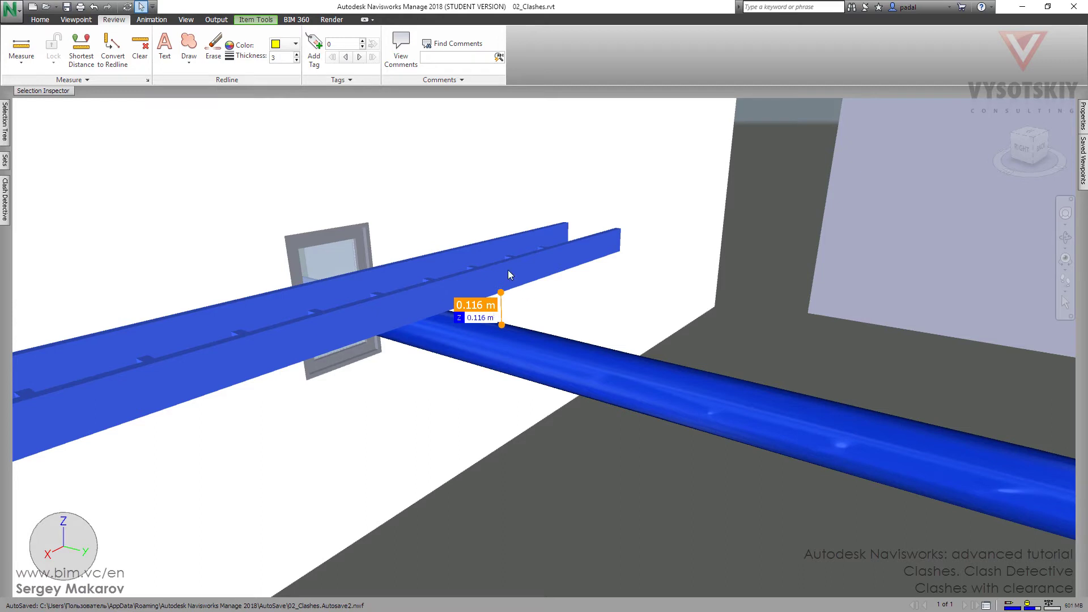
pyautogui.click(627, 318)
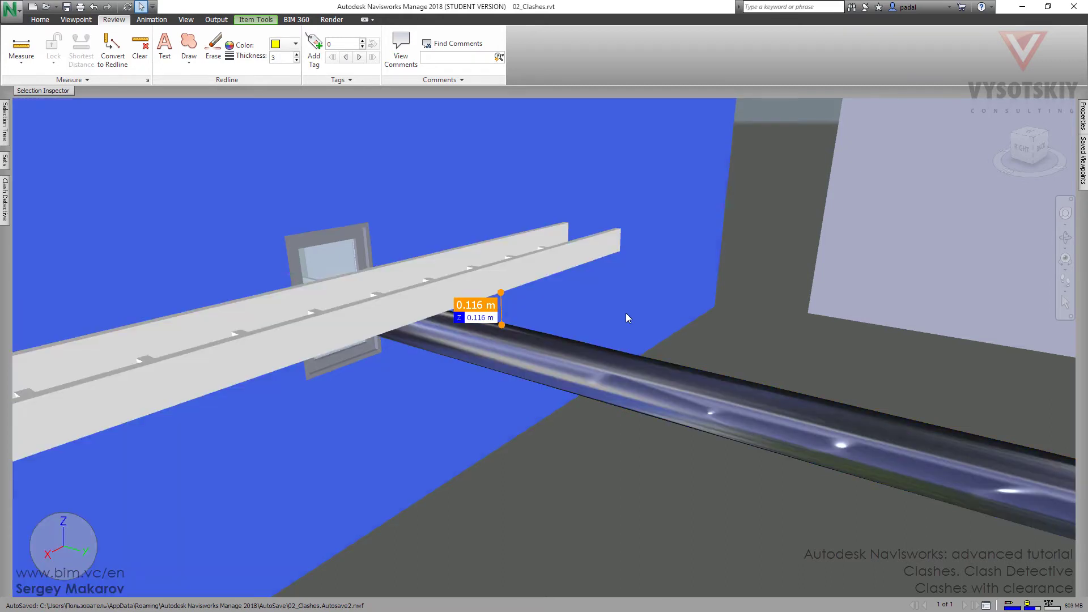
pyautogui.press('Escape')
pyautogui.scroll(-3, 672, 312)
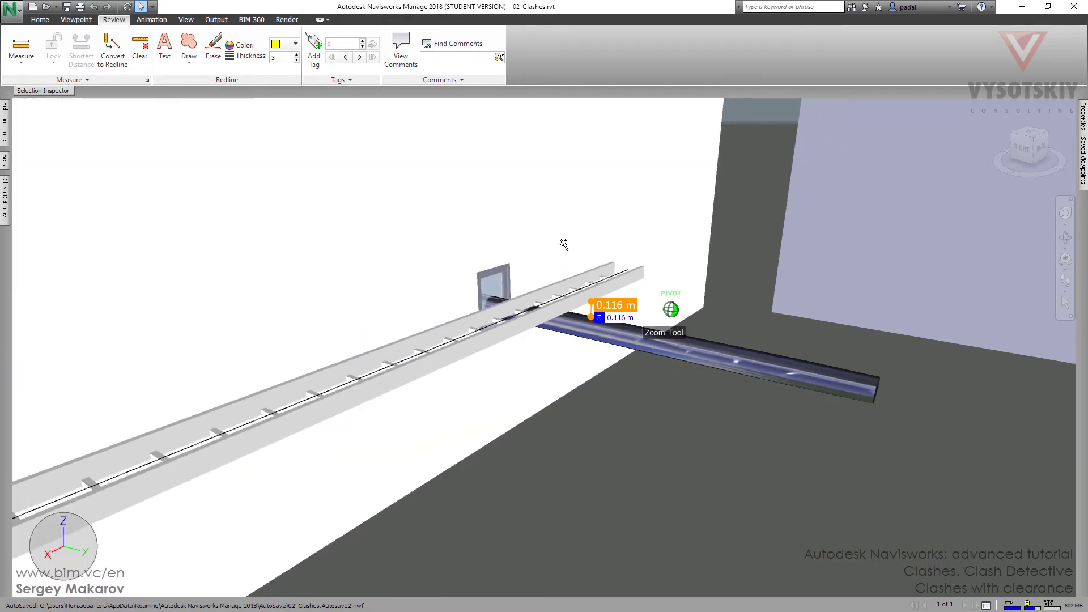
pyautogui.click(140, 52)
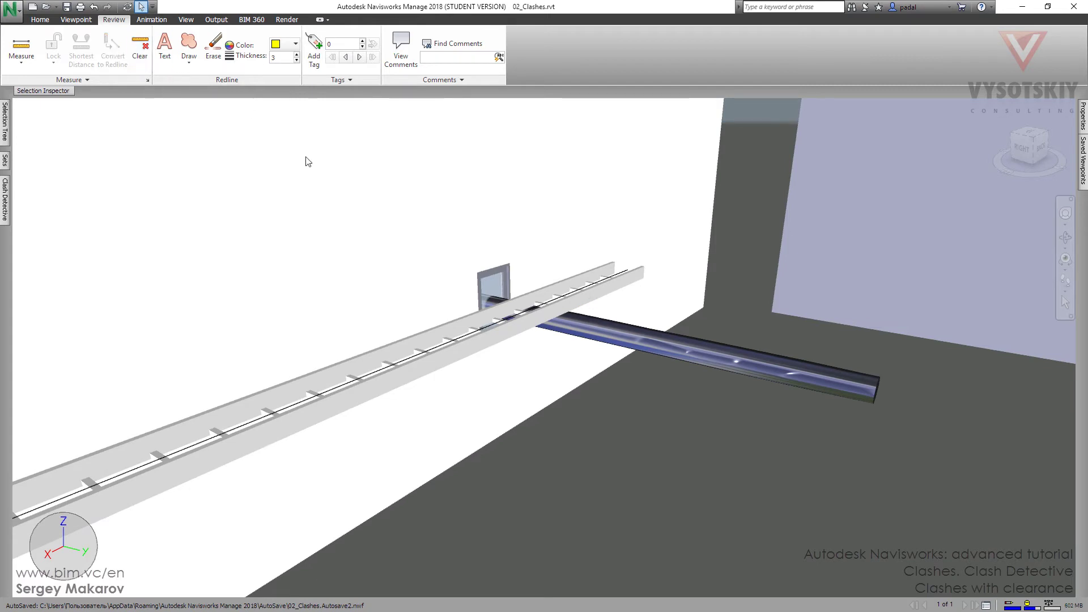
pyautogui.click(41, 18)
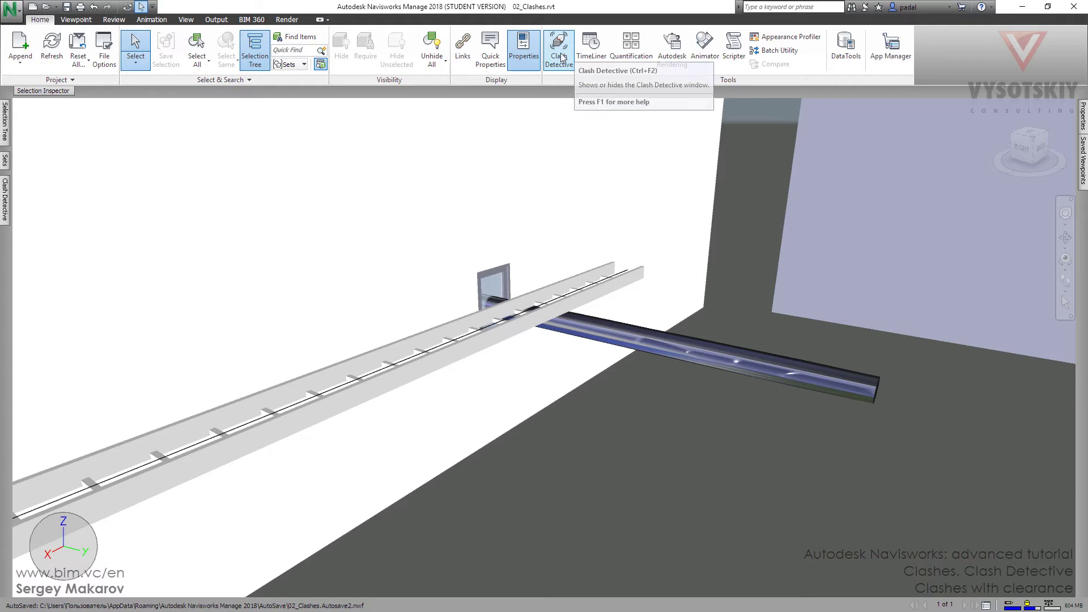
# Step: Add a new clash test with Selection A set to the Cable Trays category
pyautogui.click(7, 196)
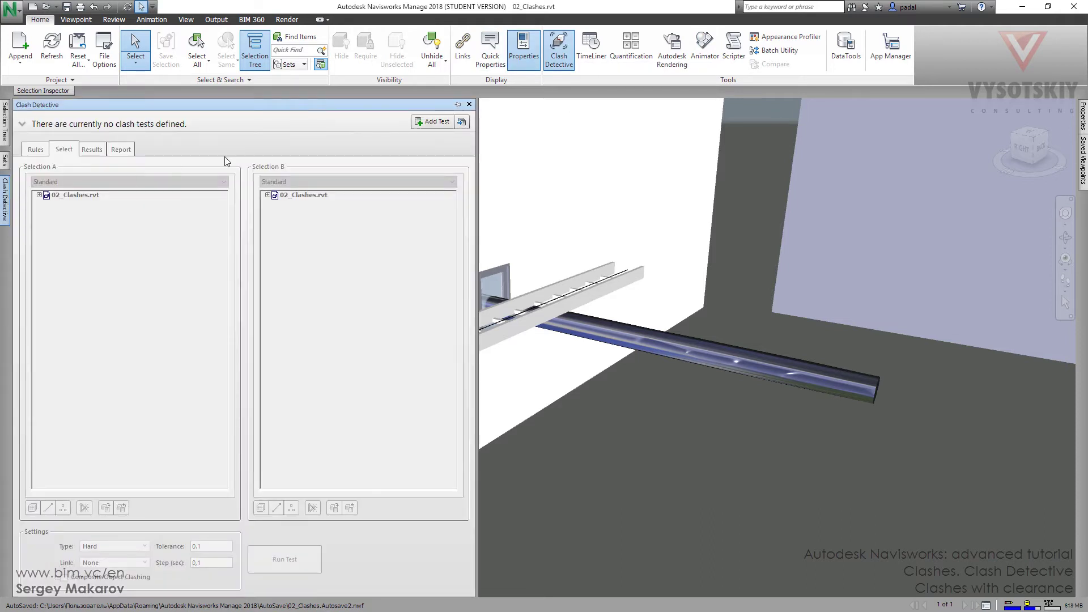
pyautogui.click(433, 121)
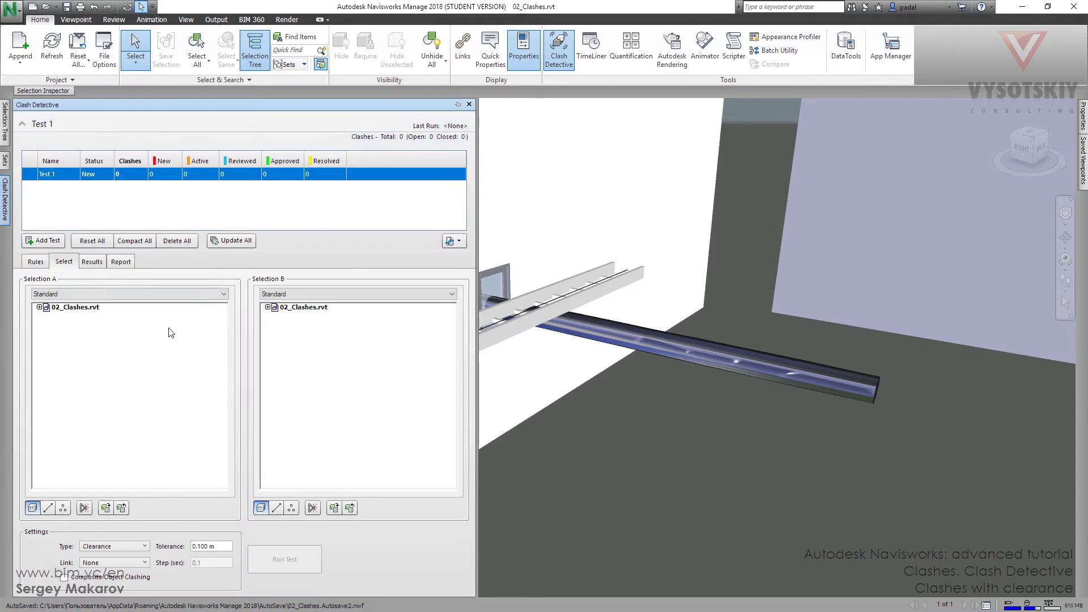
pyautogui.click(174, 295)
pyautogui.click(64, 323)
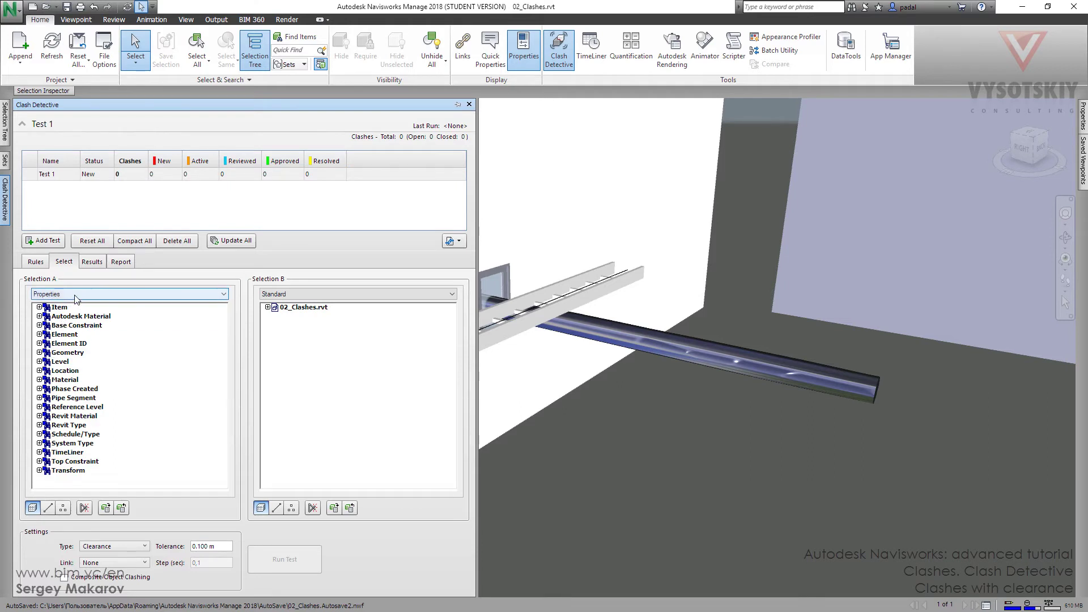
pyautogui.click(40, 335)
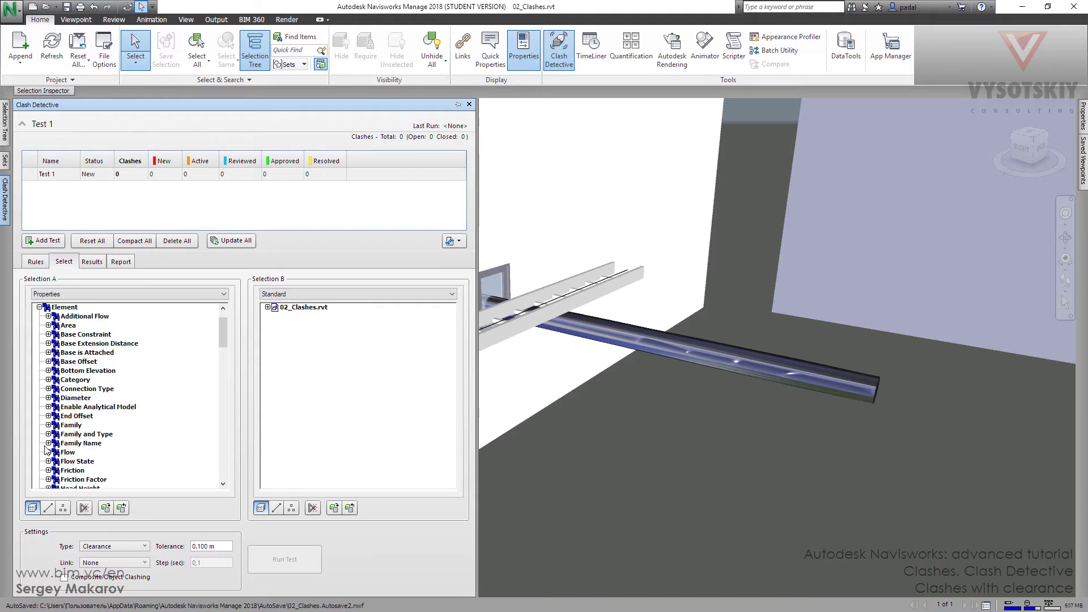
pyautogui.click(48, 380)
pyautogui.click(85, 388)
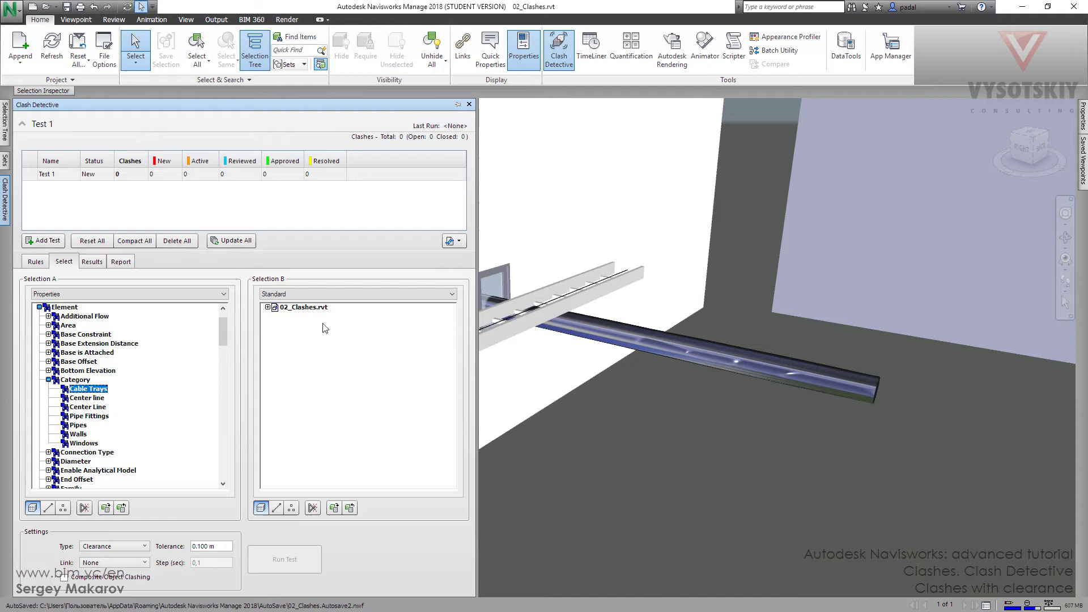
pyautogui.click(122, 510)
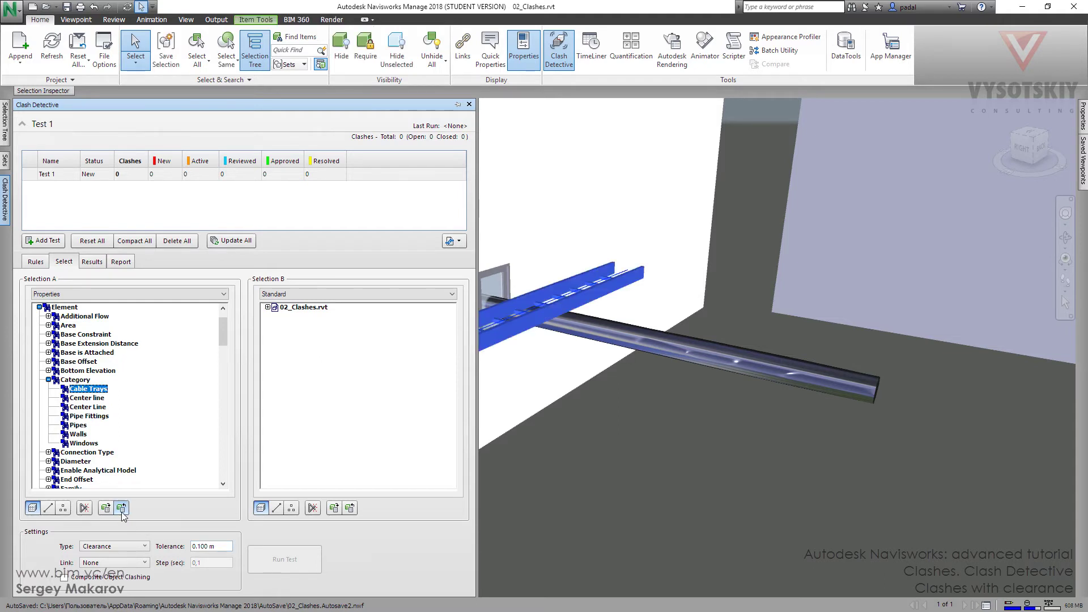
# Step: Set Selection B to the Pipes category by its Element > Category property
pyautogui.click(273, 296)
pyautogui.click(275, 319)
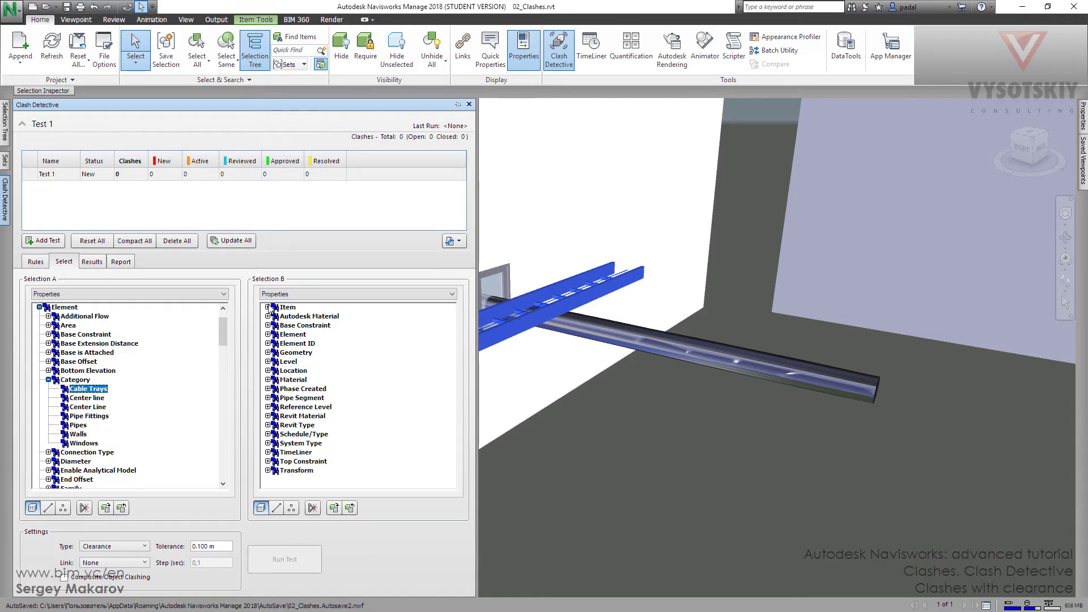
pyautogui.click(267, 334)
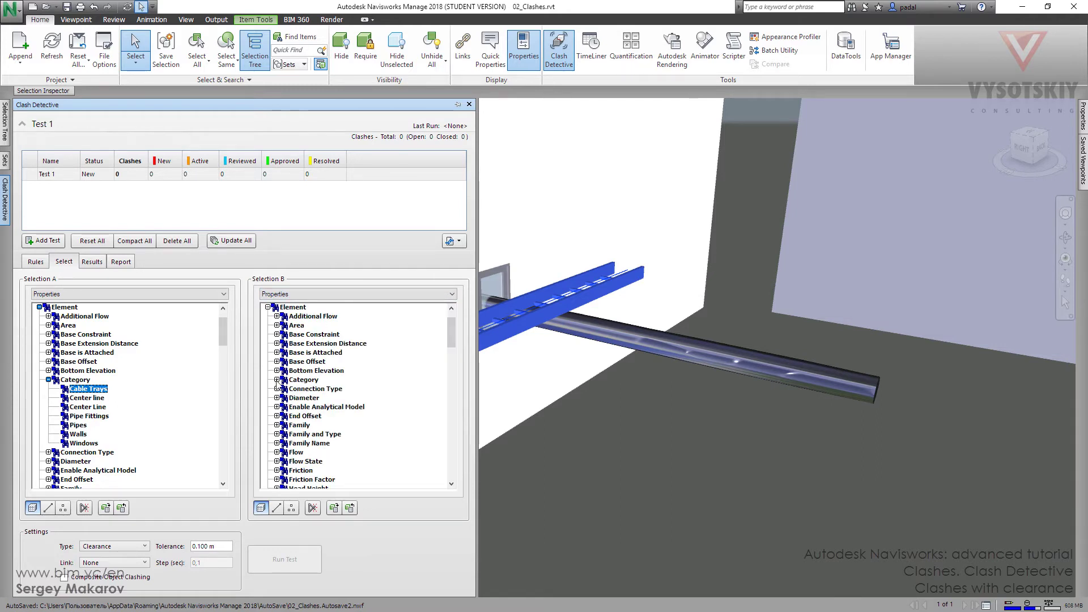
pyautogui.click(278, 381)
pyautogui.click(304, 425)
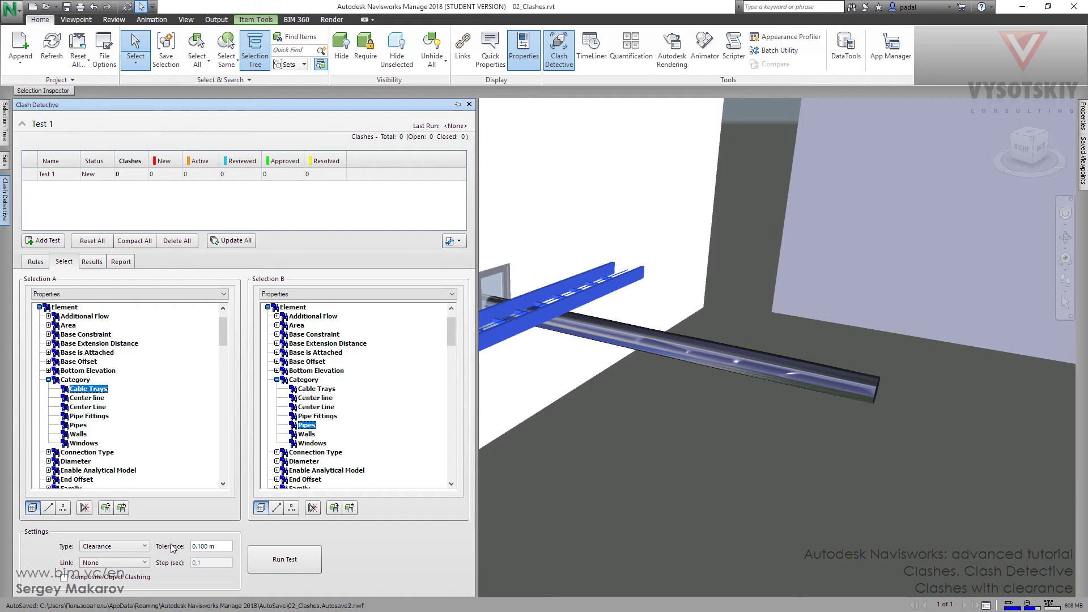
# Step: Keep Clearance as Test 1's clash type
pyautogui.click(140, 550)
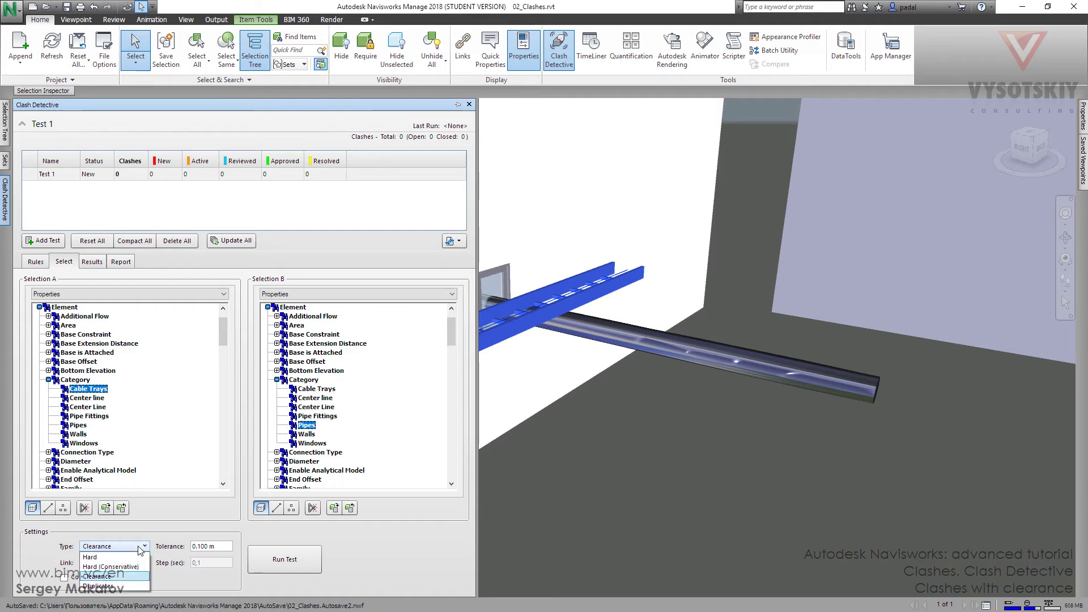
pyautogui.click(102, 577)
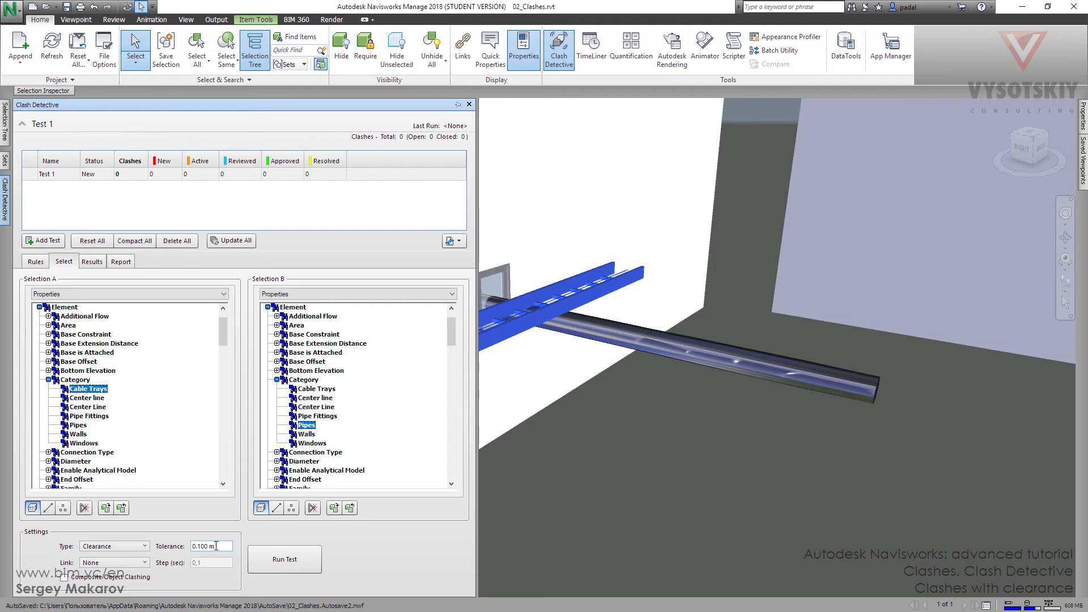
# Step: Run the clearance test, deselect the model, and return to Test 1's selection settings
pyautogui.click(274, 561)
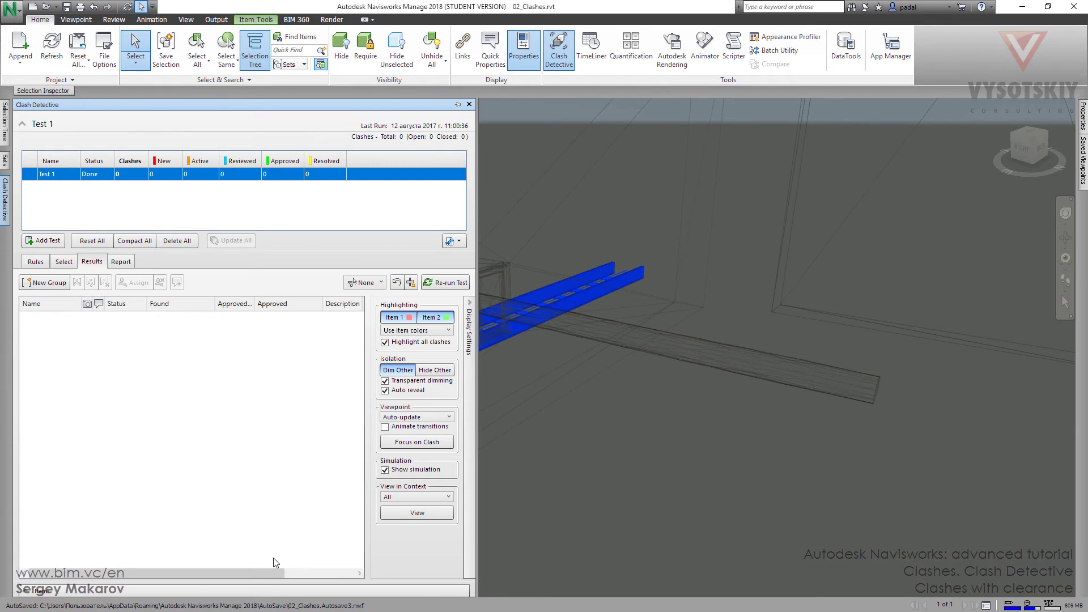
pyautogui.click(749, 426)
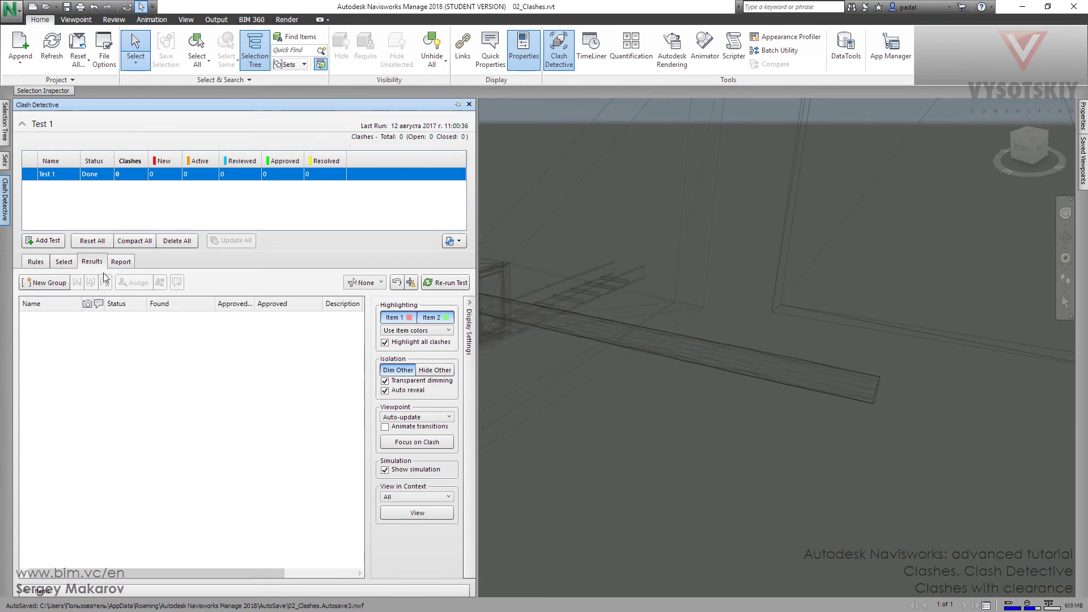
pyautogui.click(64, 262)
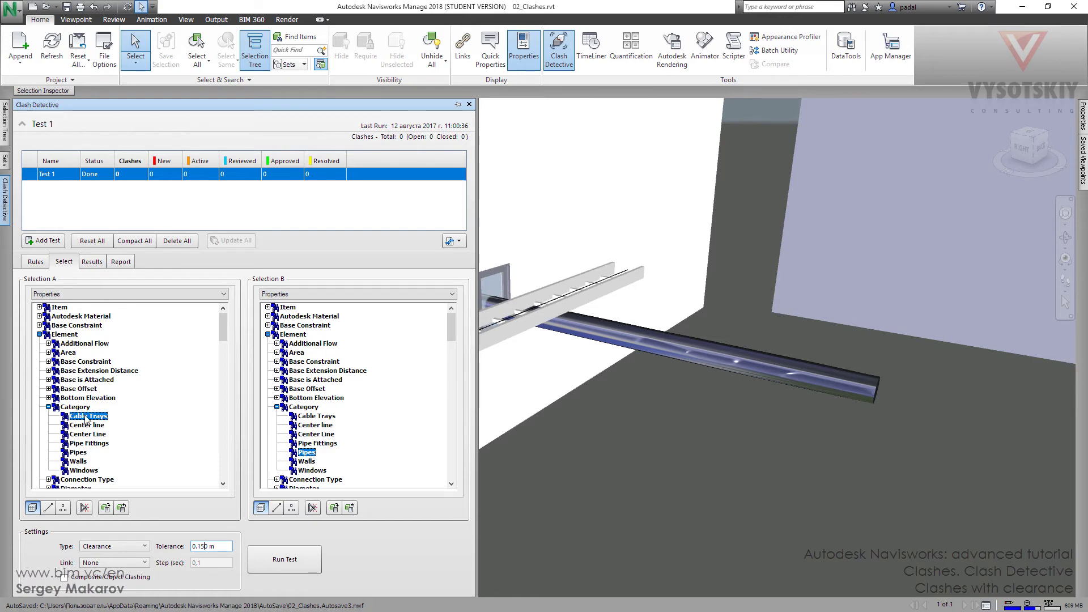
pyautogui.write('0')
# Step: Rerun Test 1 with the 0.150 m tolerance
pyautogui.click(278, 561)
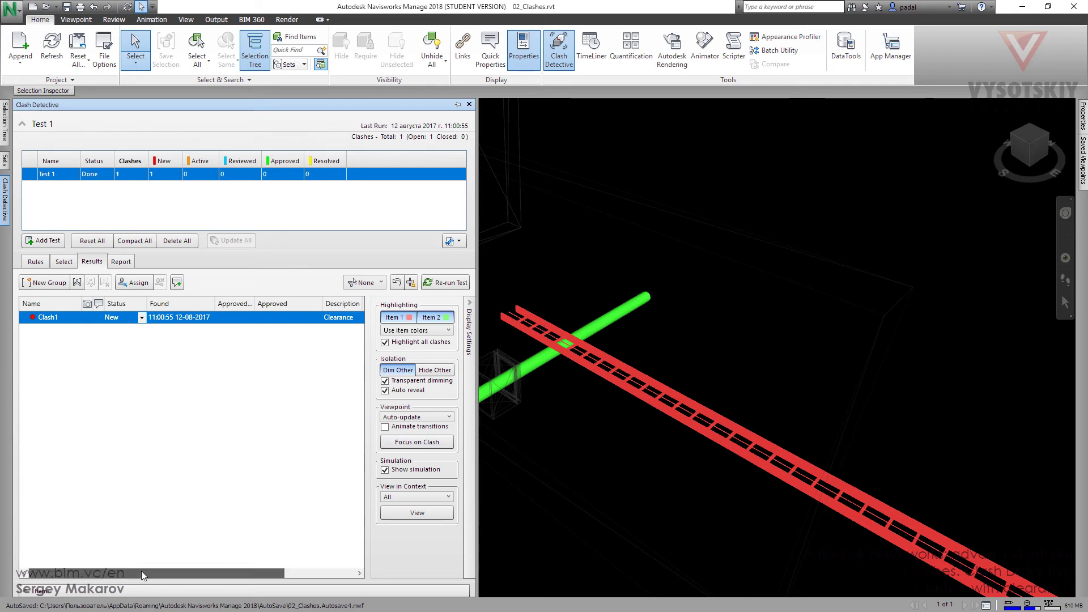
# Step: Scroll the Results list to Clash1's 0.116 m distance, then return to selection settings
pyautogui.moveTo(141, 570); pyautogui.dragTo(265, 570)
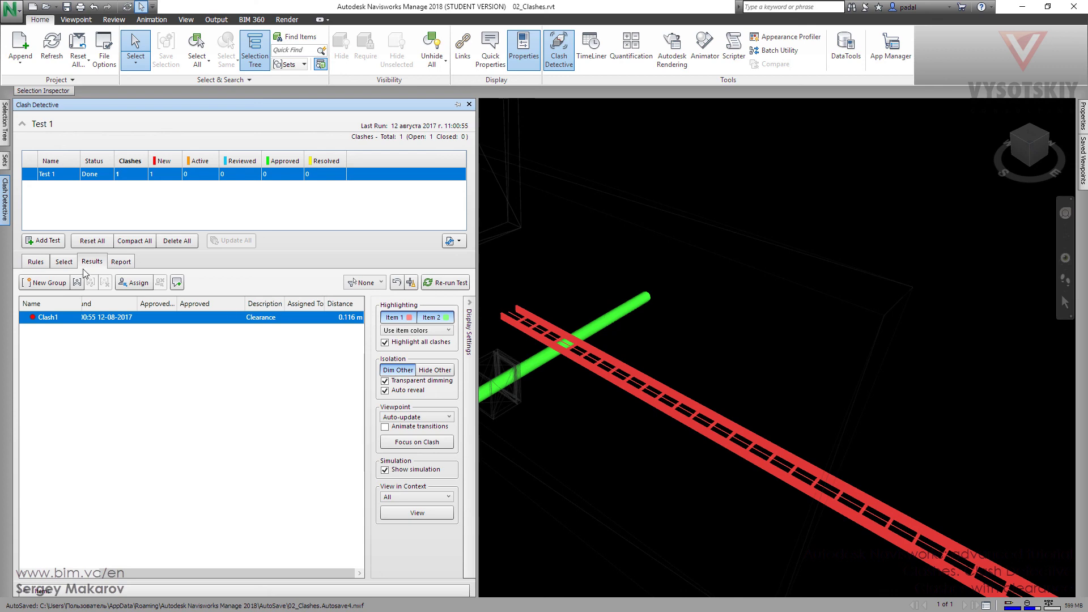
pyautogui.click(64, 262)
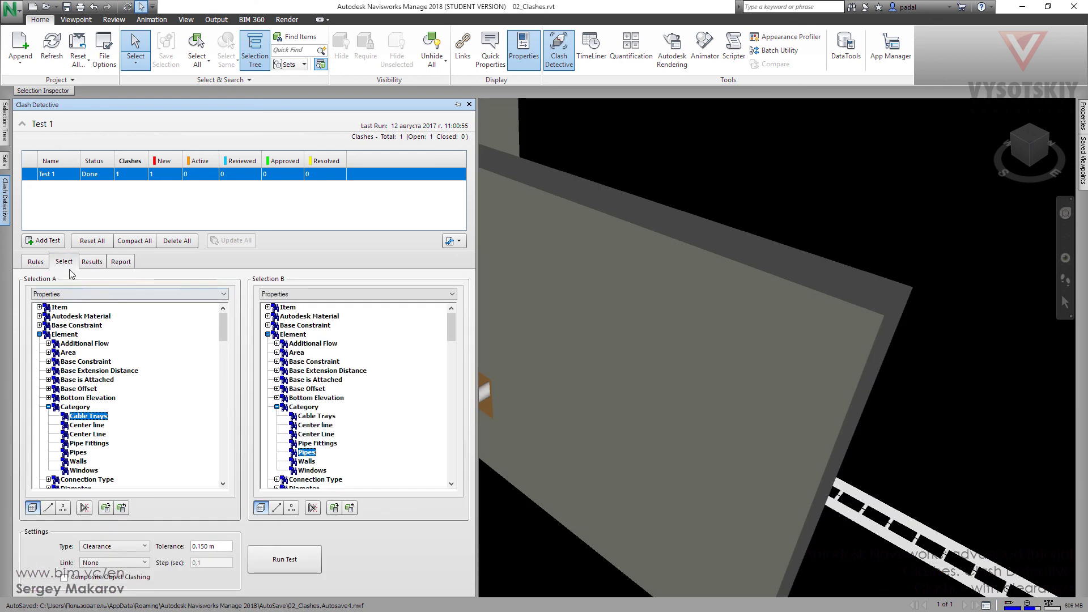